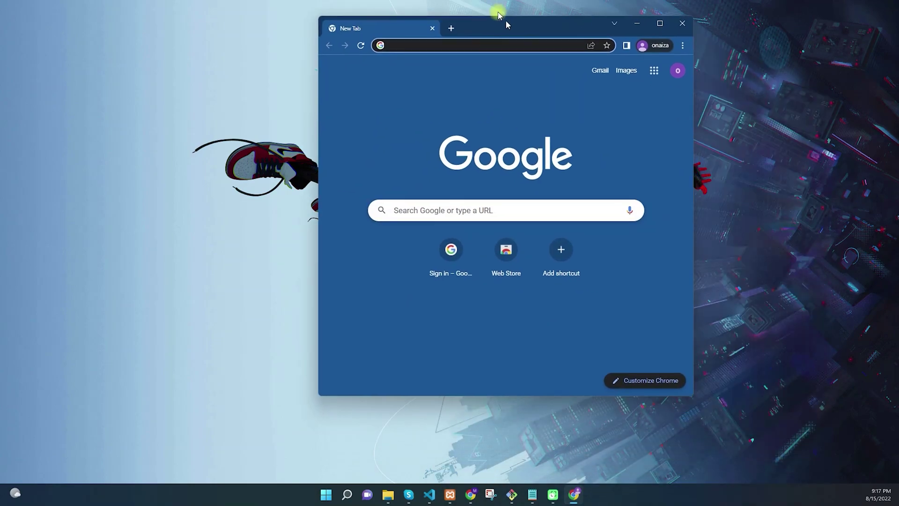
Step: Maximize Chrome, search for 'google adsense', and open the Google AdSense homepage
double_click(499, 14)
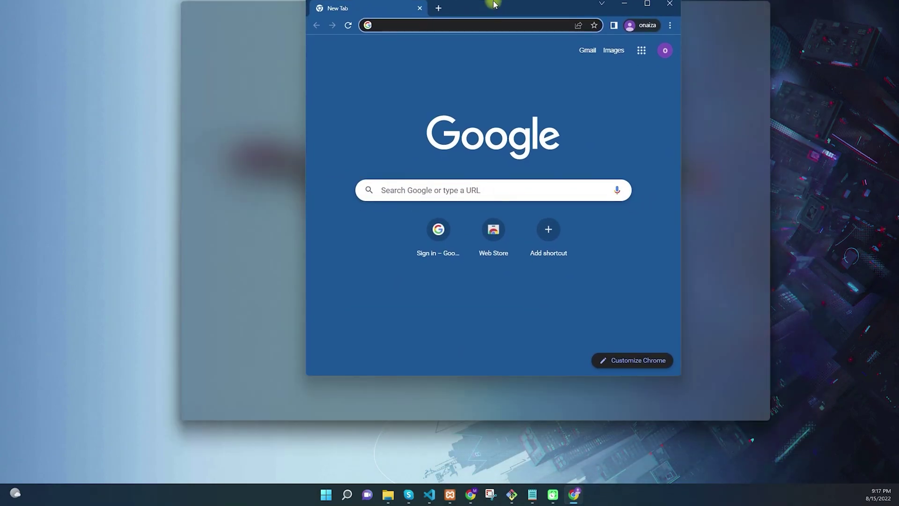
left_click(370, 24)
type("o")
key("BackSpace")
type("google adsen")
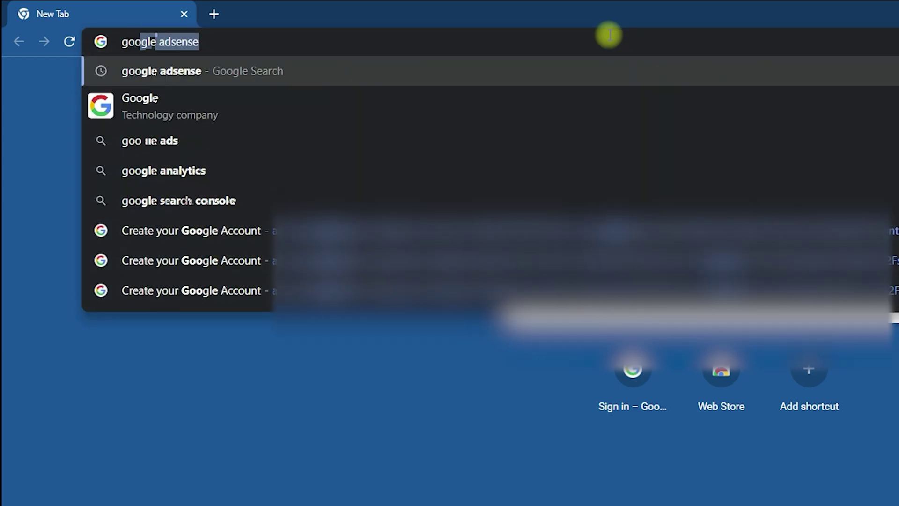
type("se")
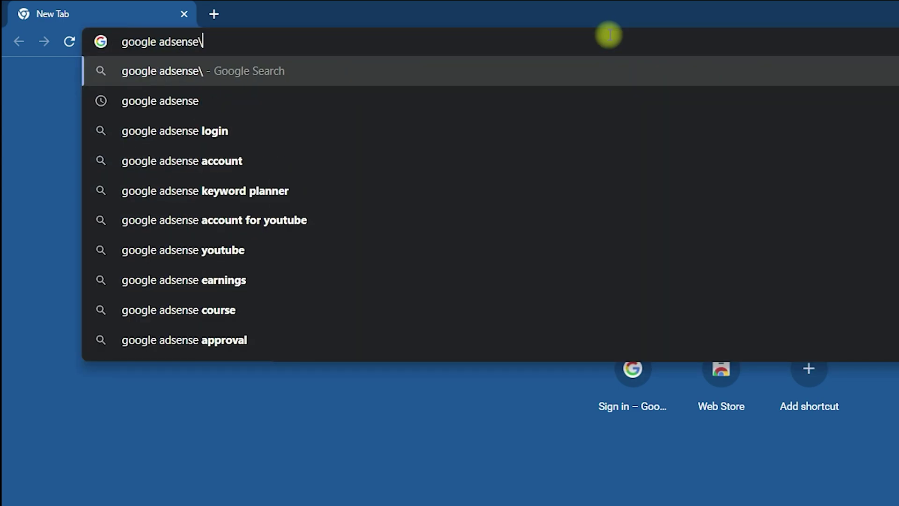
key("Return")
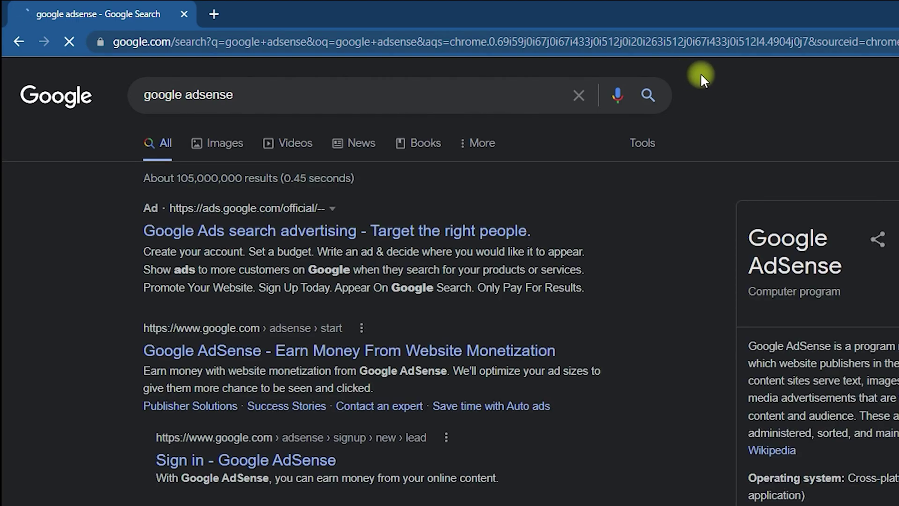
left_click(302, 351)
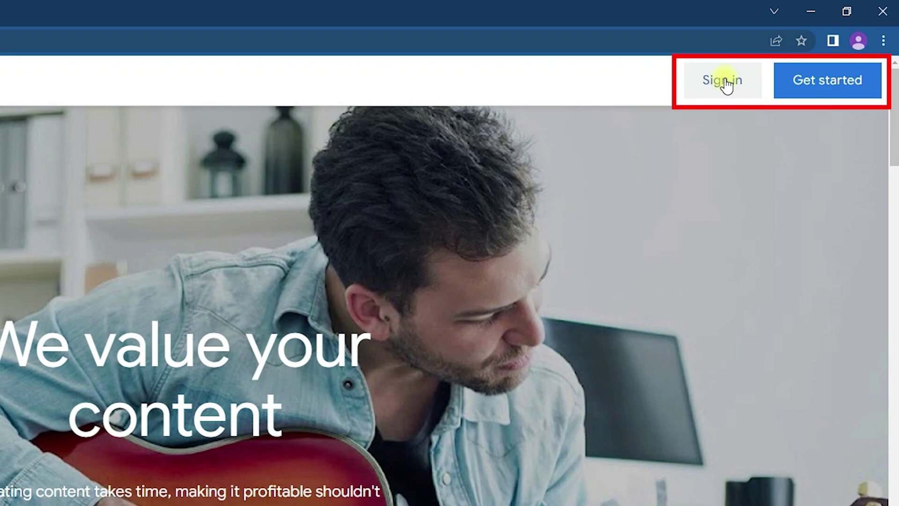
Step: Sign in with the Google account's e-mail and password, then start AdSense sign-up
left_click(725, 81)
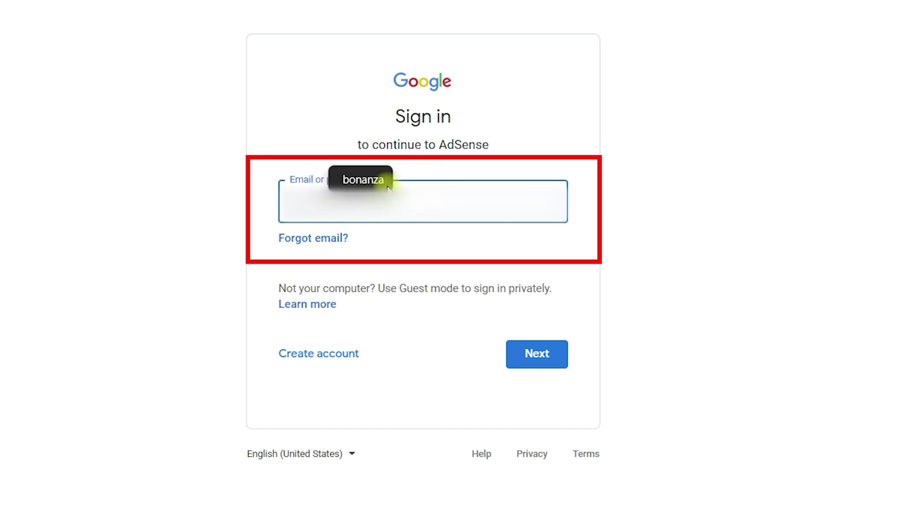
key("ctrl+v")
key("Return")
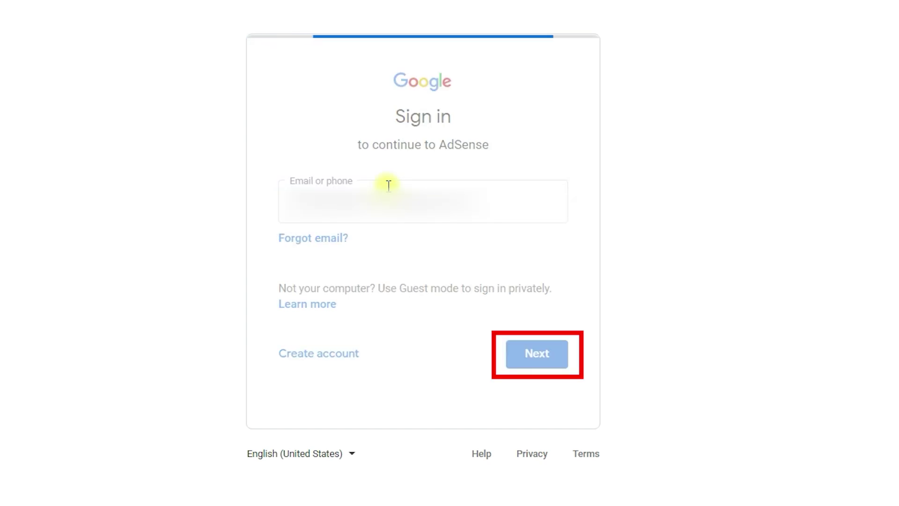
type("****************")
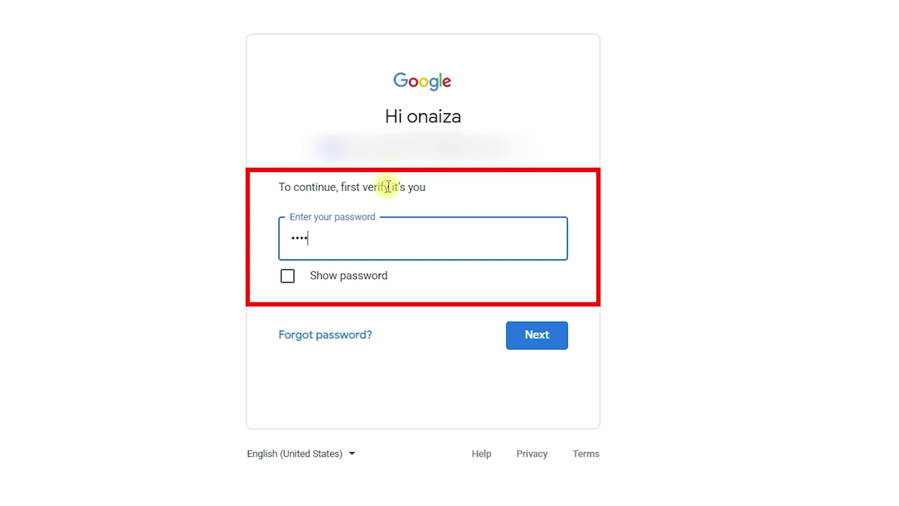
key("Return")
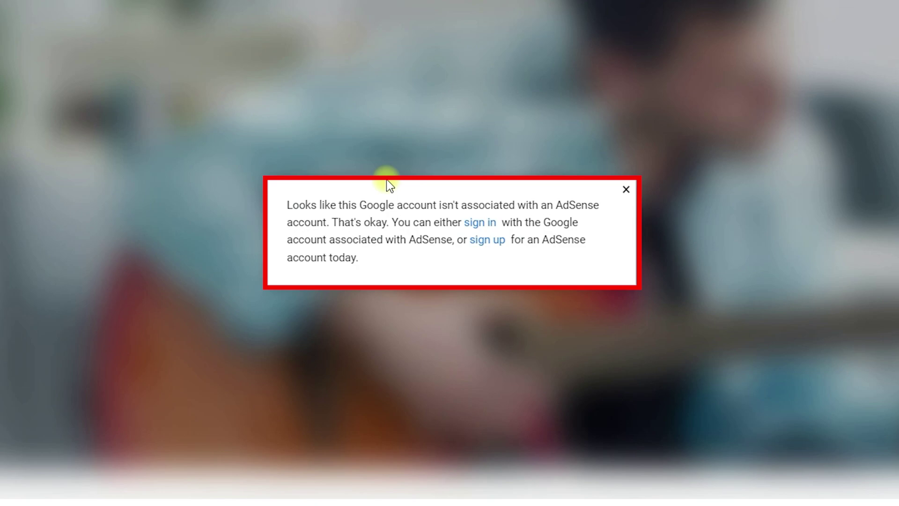
left_click(487, 239)
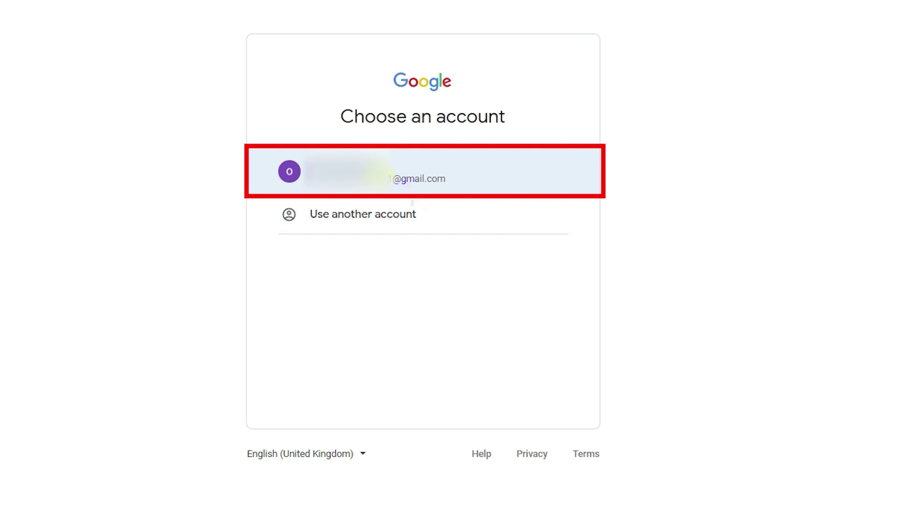
Step: Choose the signed-in Google account for AdSense sign-up
left_click(383, 183)
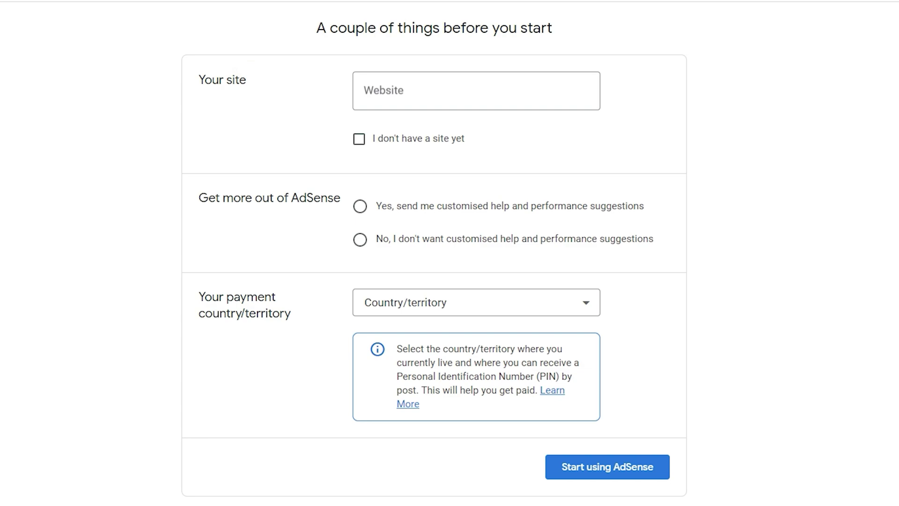
Step: Load flixity.co in a new tab, copy its address, and return to the Website field
left_click(403, 18)
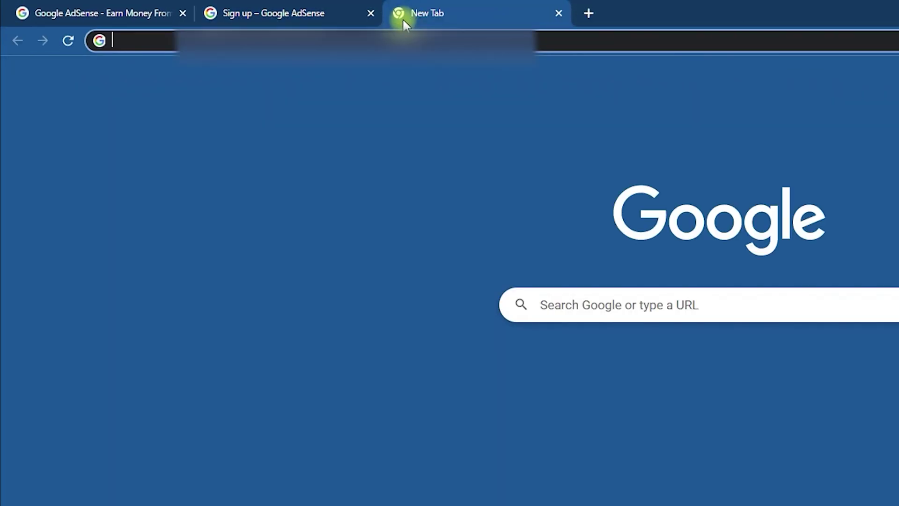
type("flix")
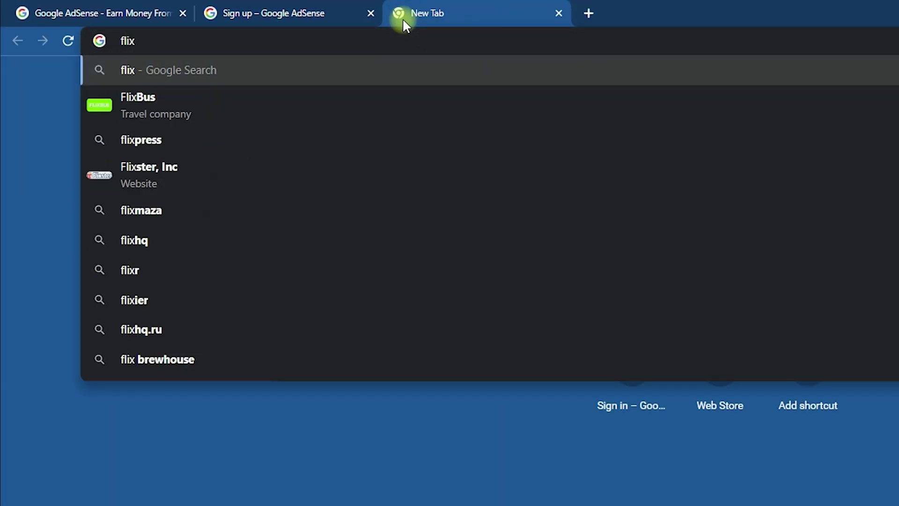
type("ity.co")
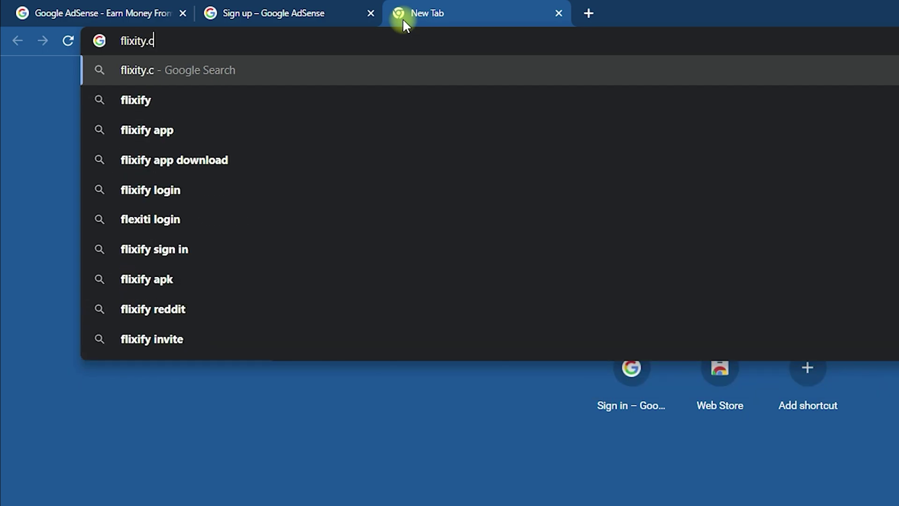
type("m")
key("BackSpace")
key("Return")
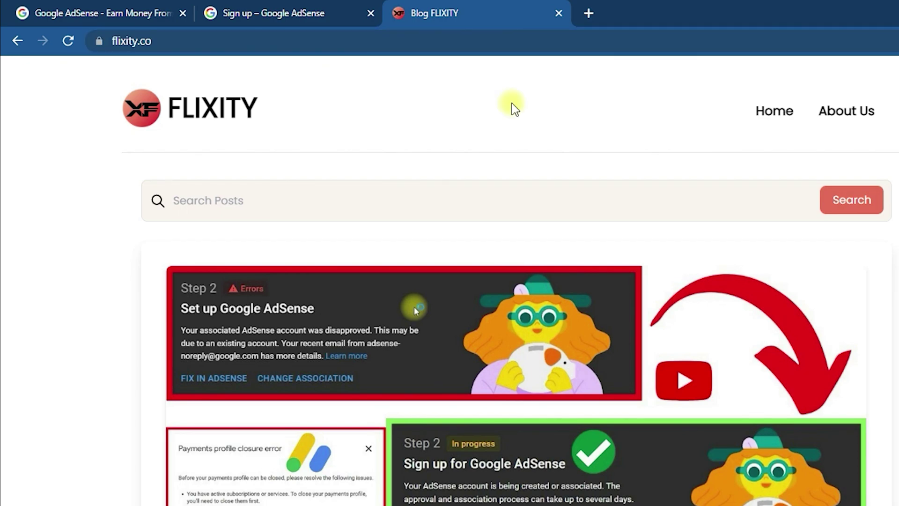
double_click(376, 43)
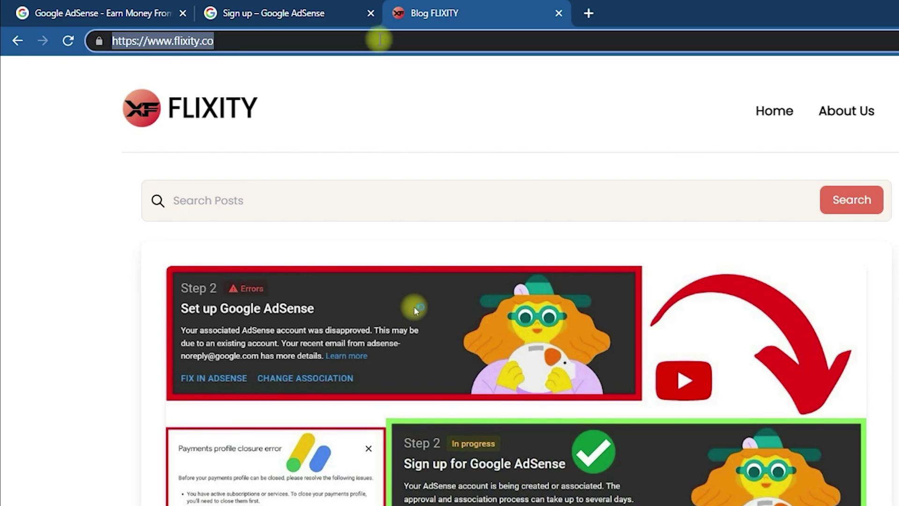
left_click(328, 13)
left_click(651, 206)
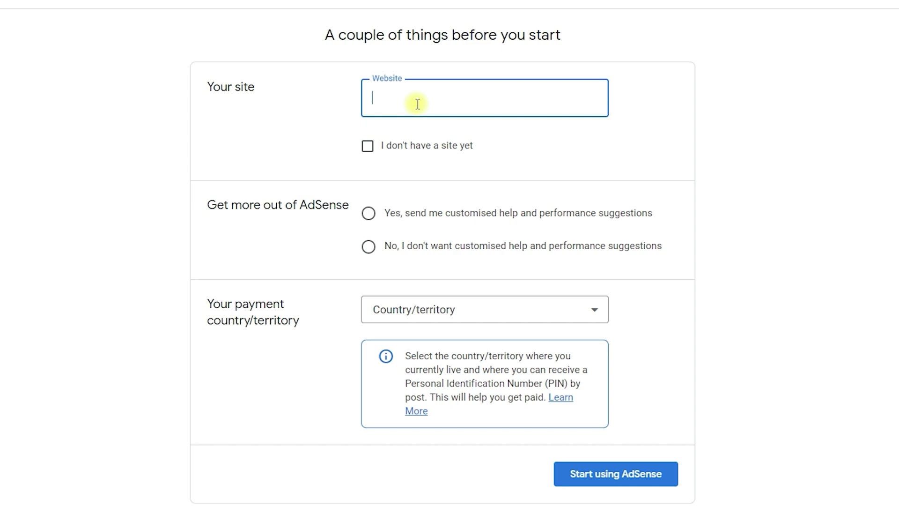
type("https://www.flixity.co/")
left_click(743, 125)
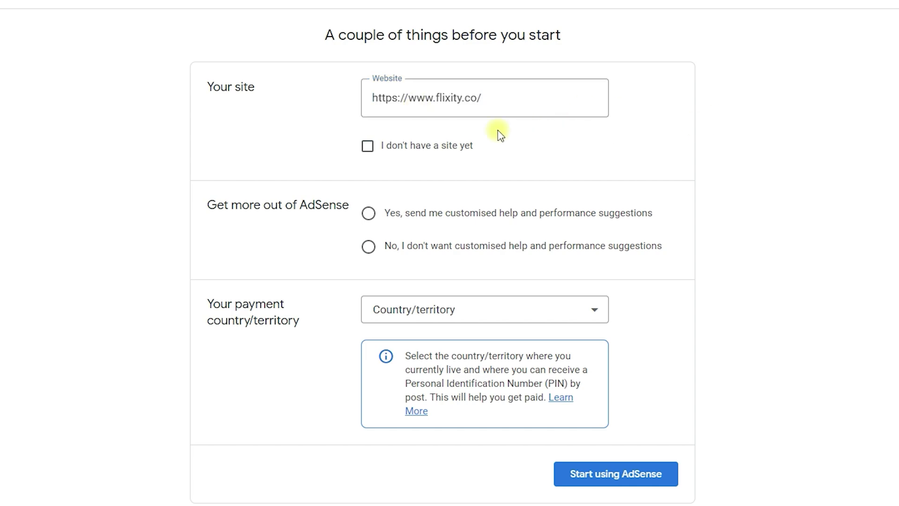
left_click(401, 207)
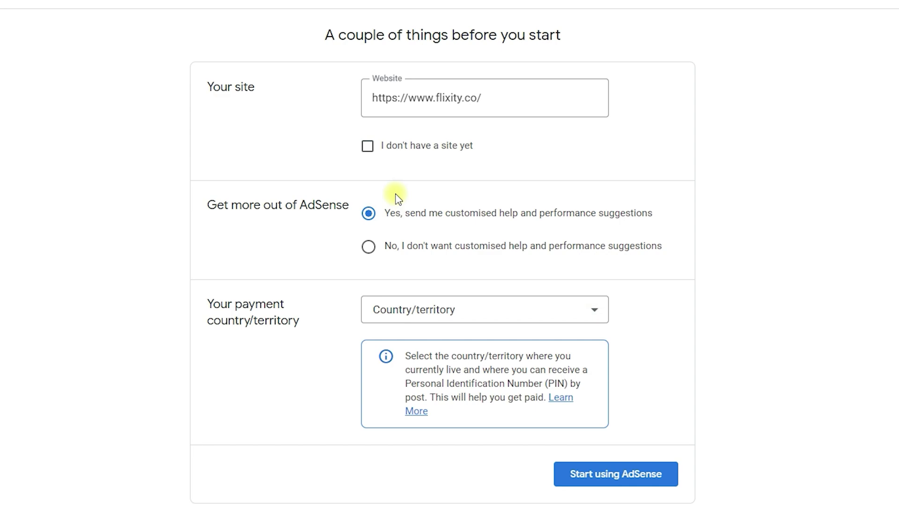
Step: Choose Pakistan as the payment country and accept the AdSense terms agreement
left_click(442, 304)
key("p")
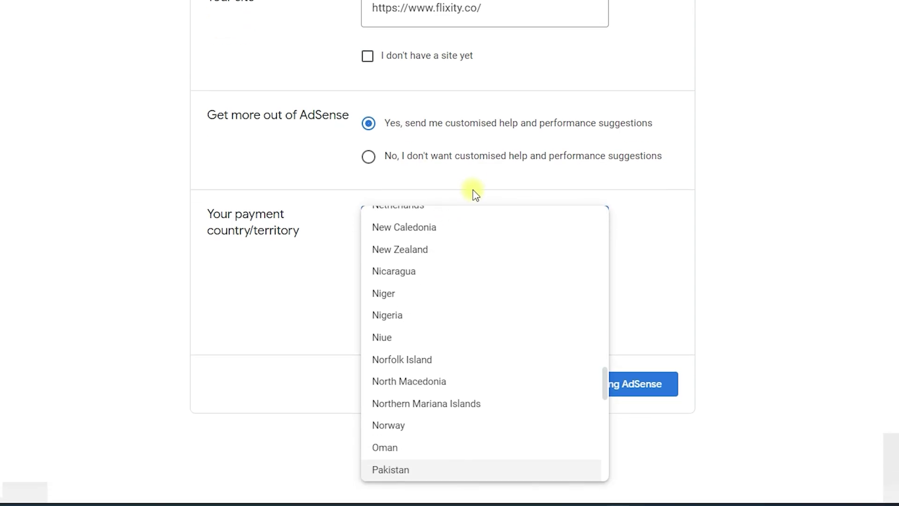
left_click(423, 471)
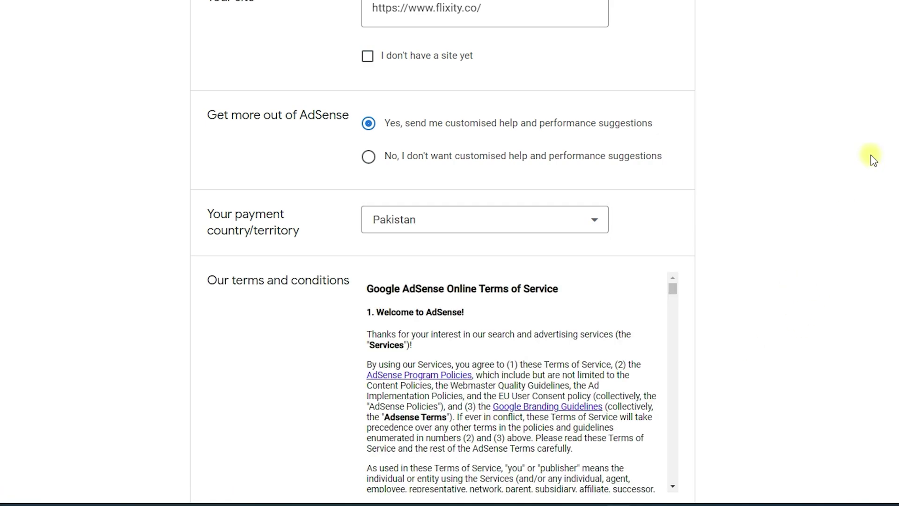
scroll(417, 177, "down", 3)
scroll(412, 242, "down", 20)
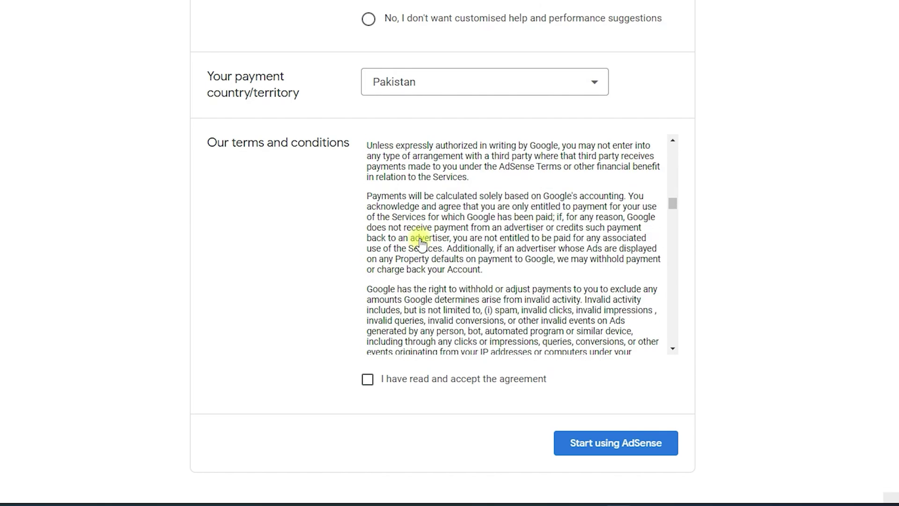
scroll(420, 244, "down", 10)
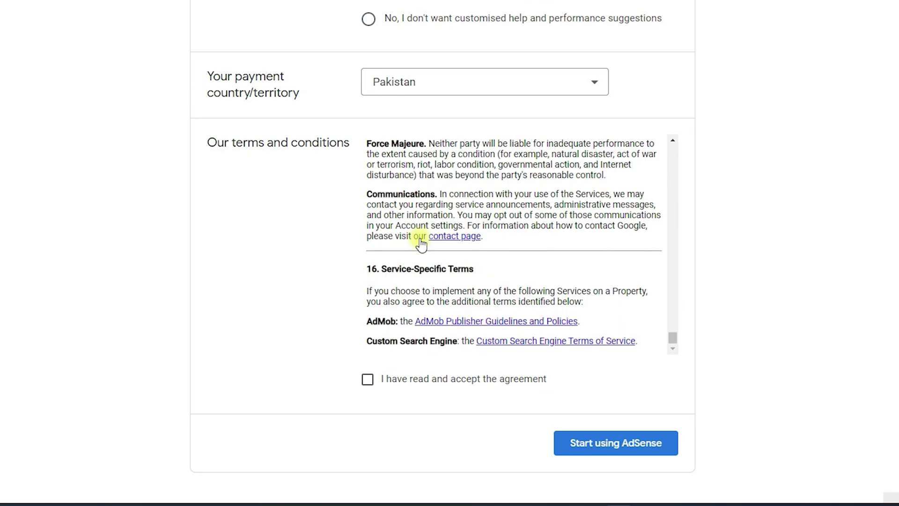
left_click(368, 381)
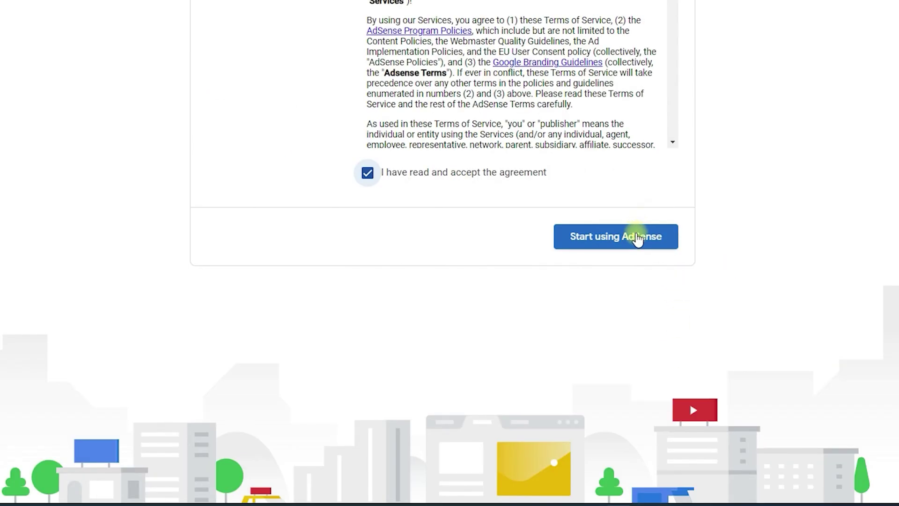
Step: Create the AdSense account and open the Payments customer information form
left_click(641, 443)
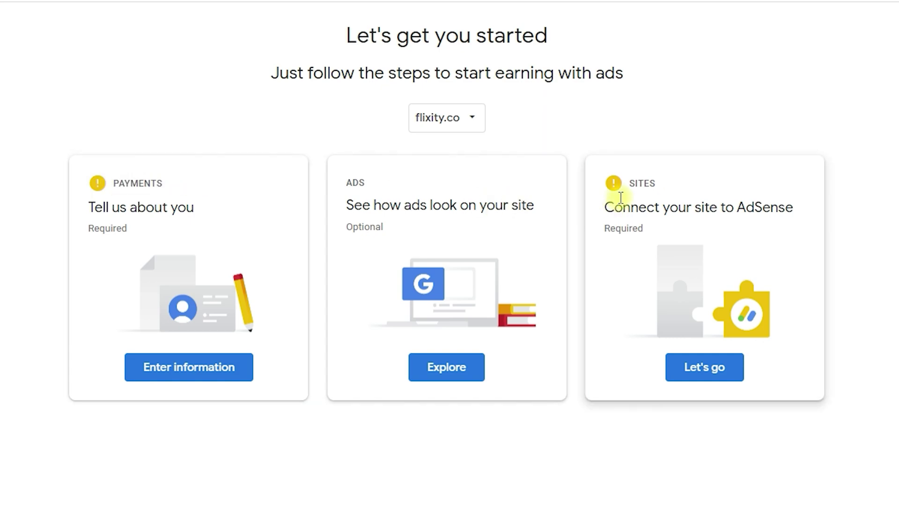
left_click_drag(629, 183, 662, 183)
left_click(190, 373)
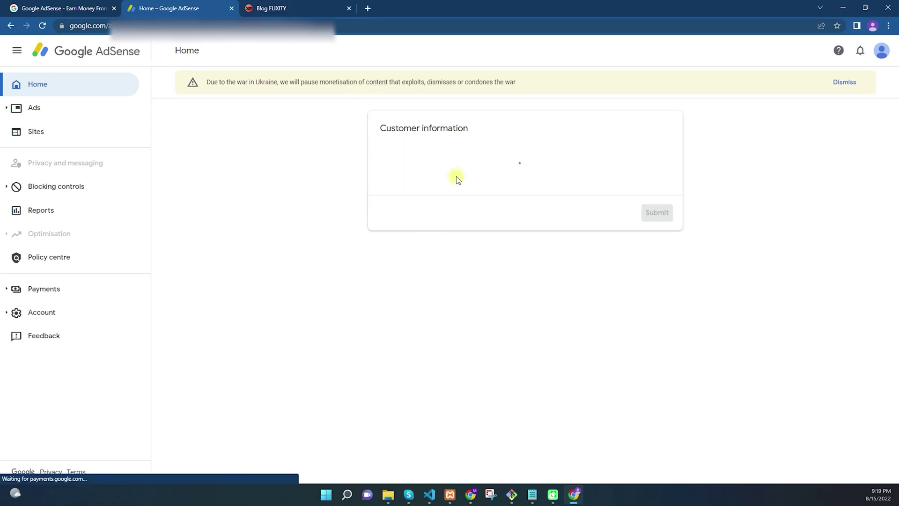
Step: Submit the customer's name and address for AdSense payments
mouse_move(436, 183)
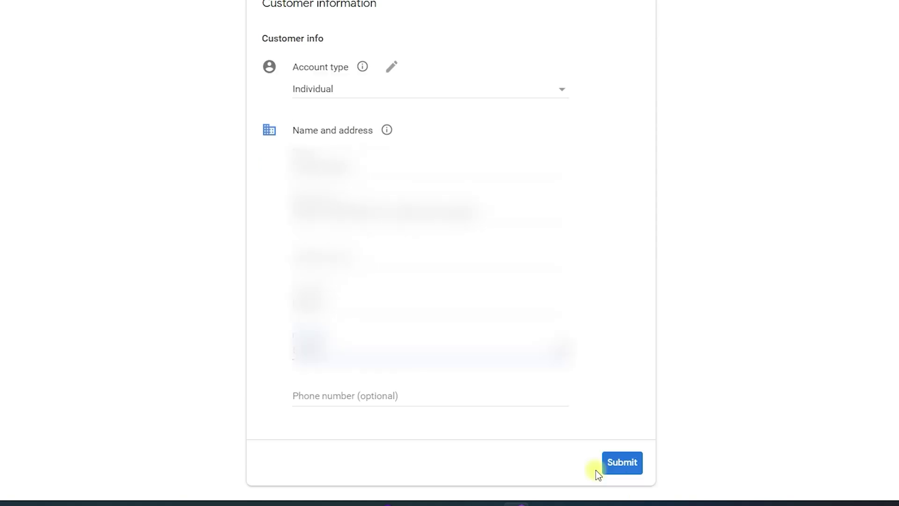
left_click(612, 466)
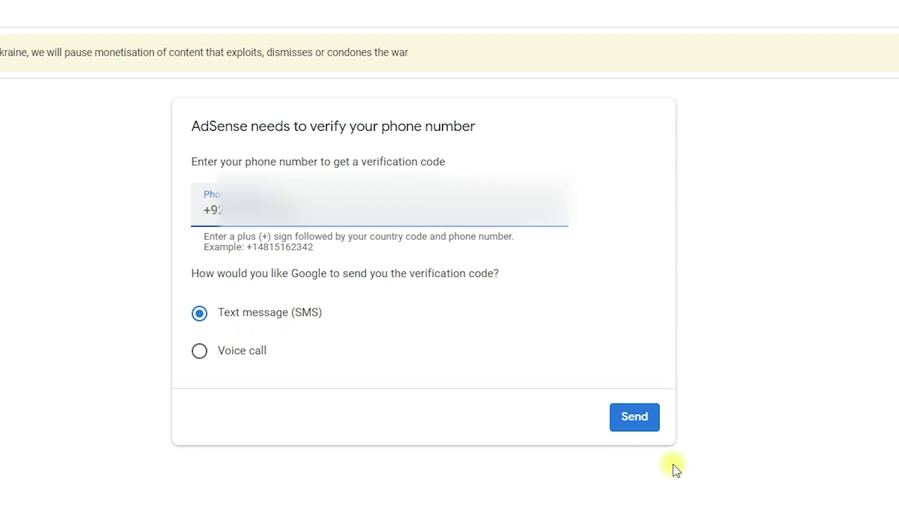
Step: Send an SMS verification code to the phone and submit the received code
left_click(650, 434)
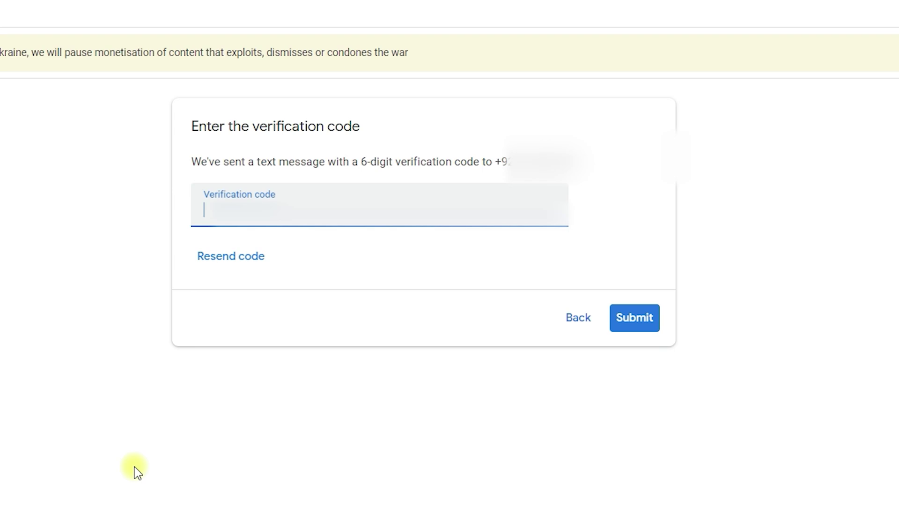
type("53")
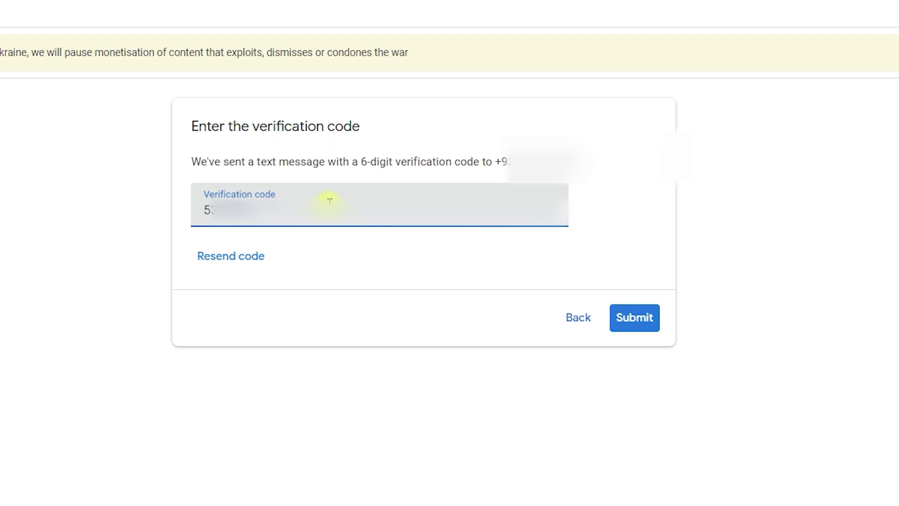
key("Return")
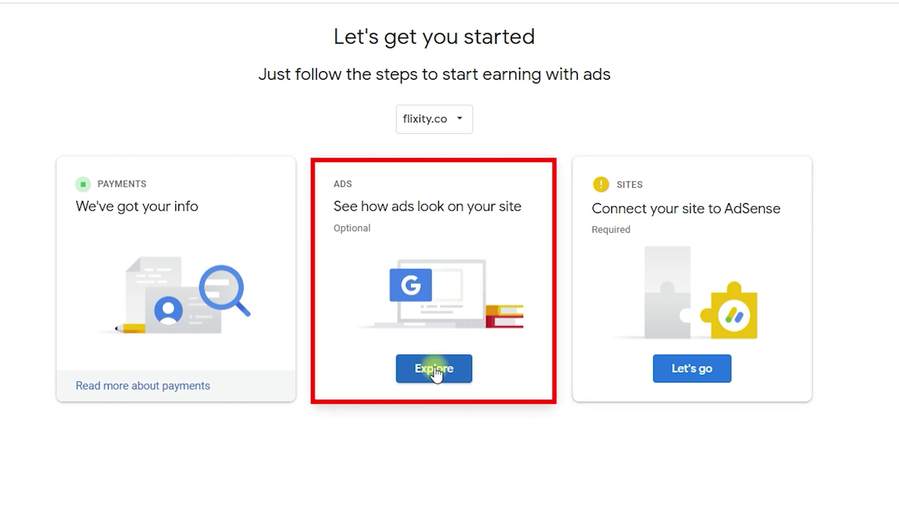
left_click(694, 372)
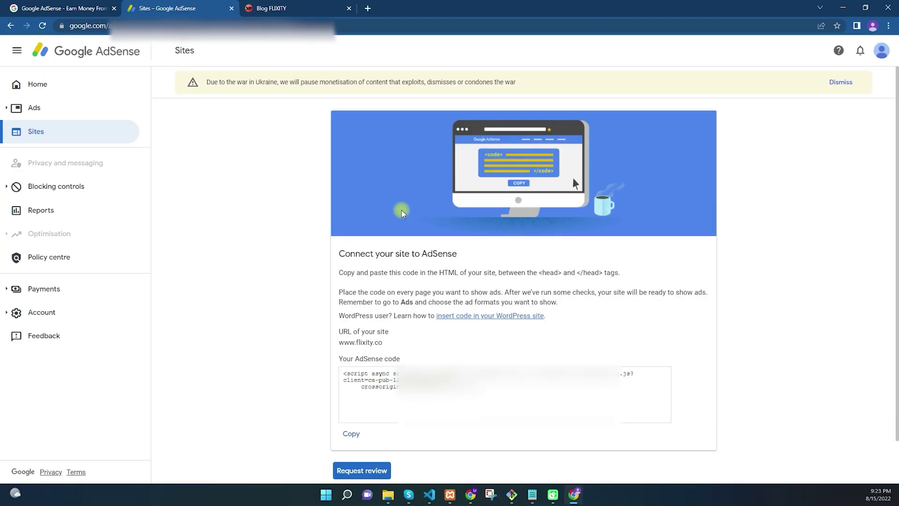
scroll(410, 216, "down", 1)
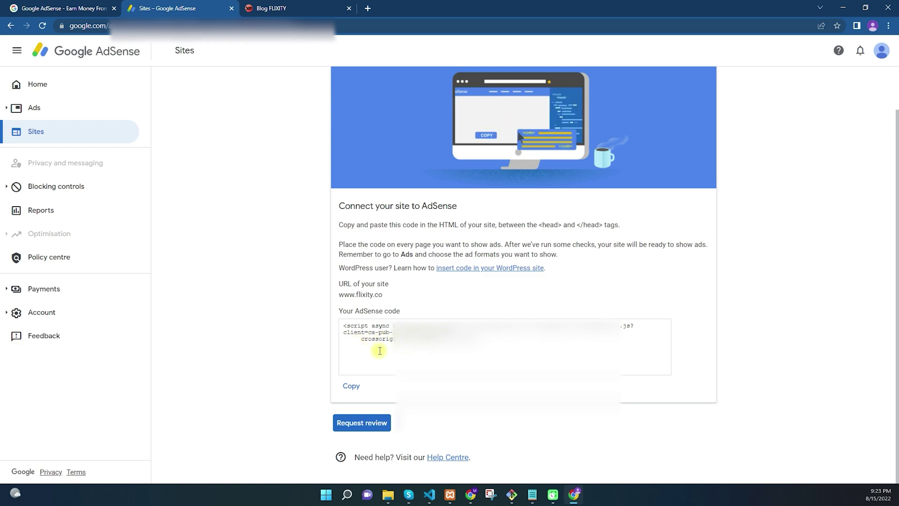
left_click(355, 388)
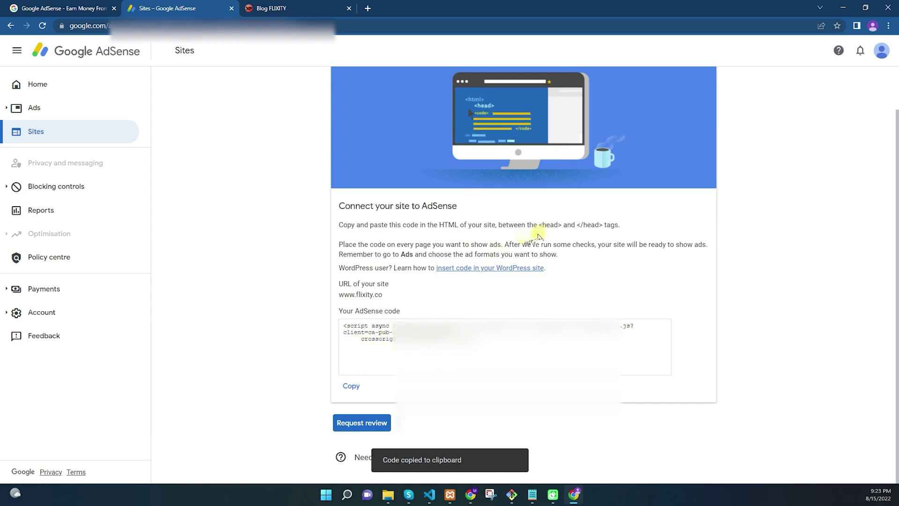
left_click(430, 494)
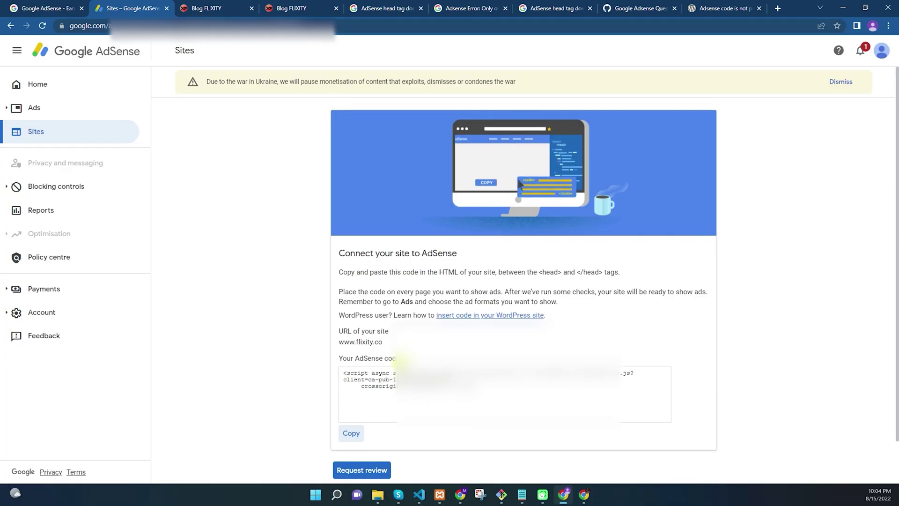
scroll(357, 424, "down", 1)
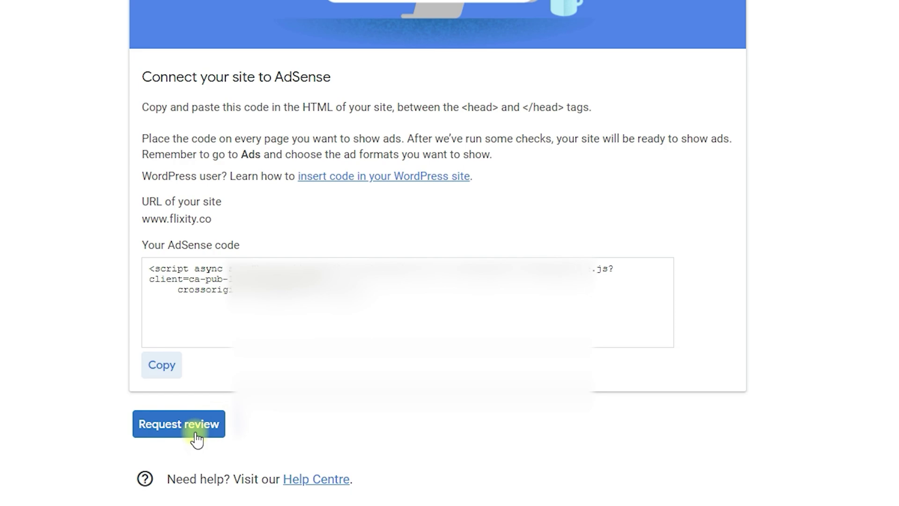
left_click(197, 436)
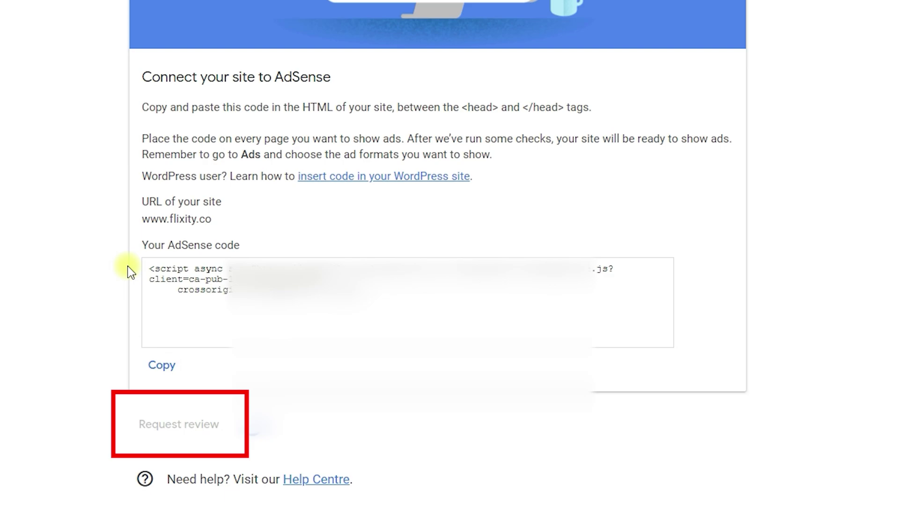